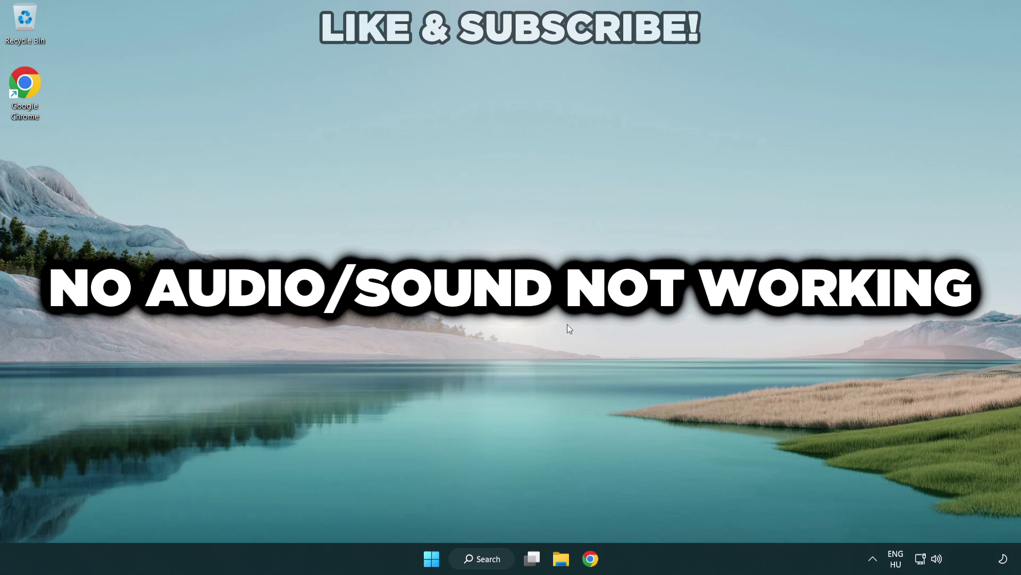
Switch audio output from CABLE Input to Speakers (High Definition Audio Device) in Quick Settings.
left_click(937, 560)
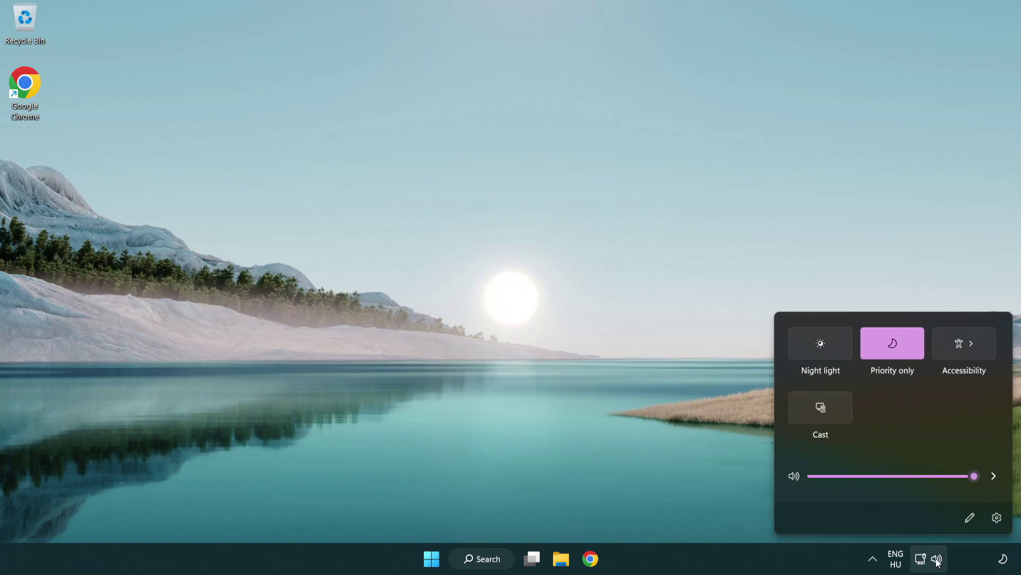
left_click(994, 477)
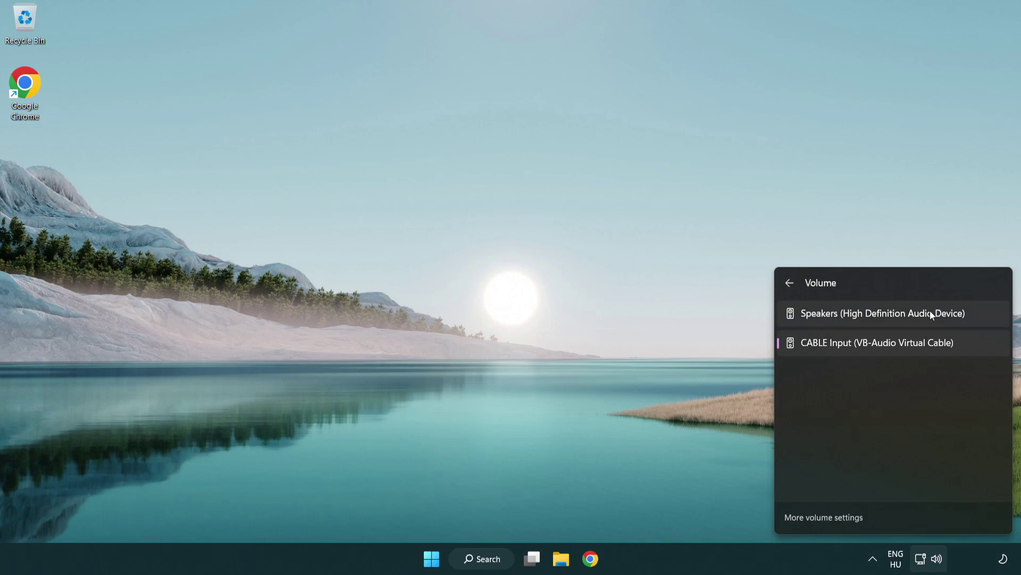
left_click(980, 318)
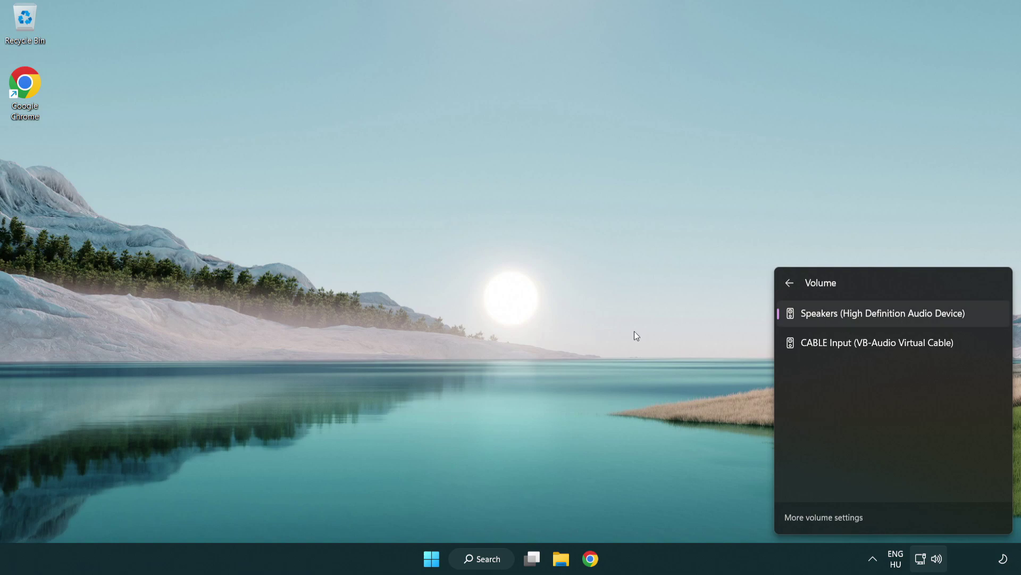
left_click(556, 318)
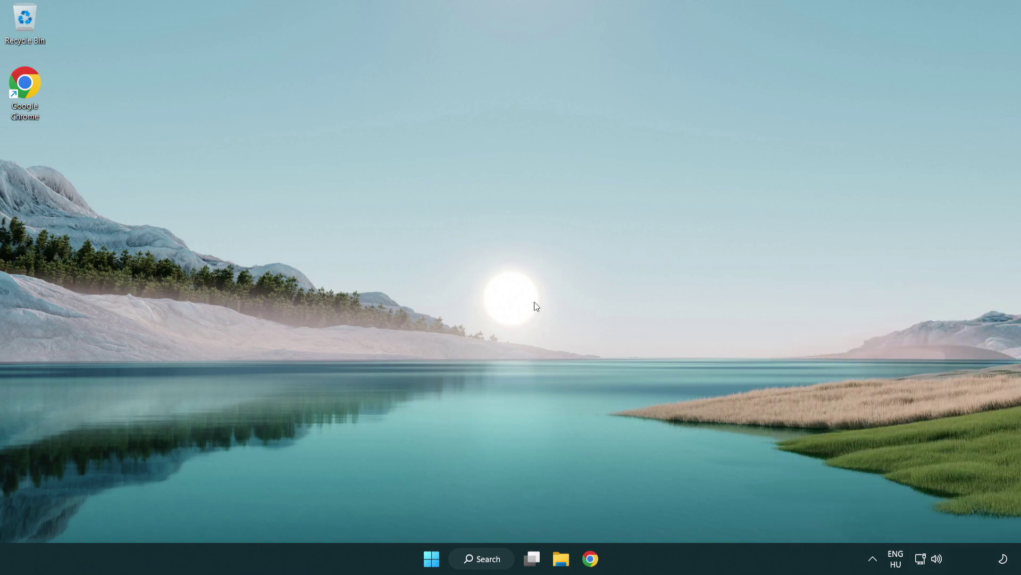
Reset sound devices and app volumes to recommended defaults in the Volume mixer, then close Settings.
right_click(937, 559)
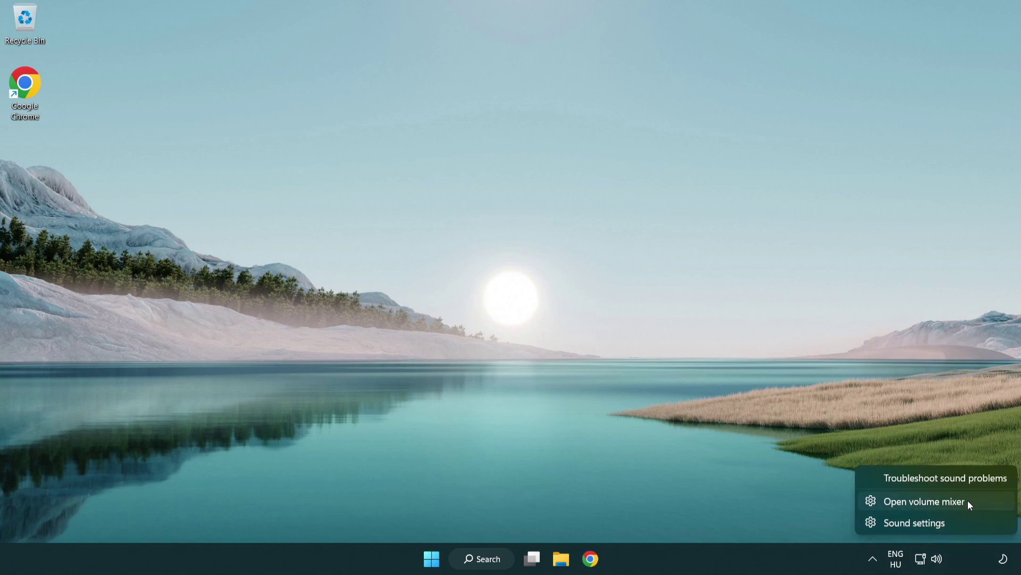
left_click(984, 501)
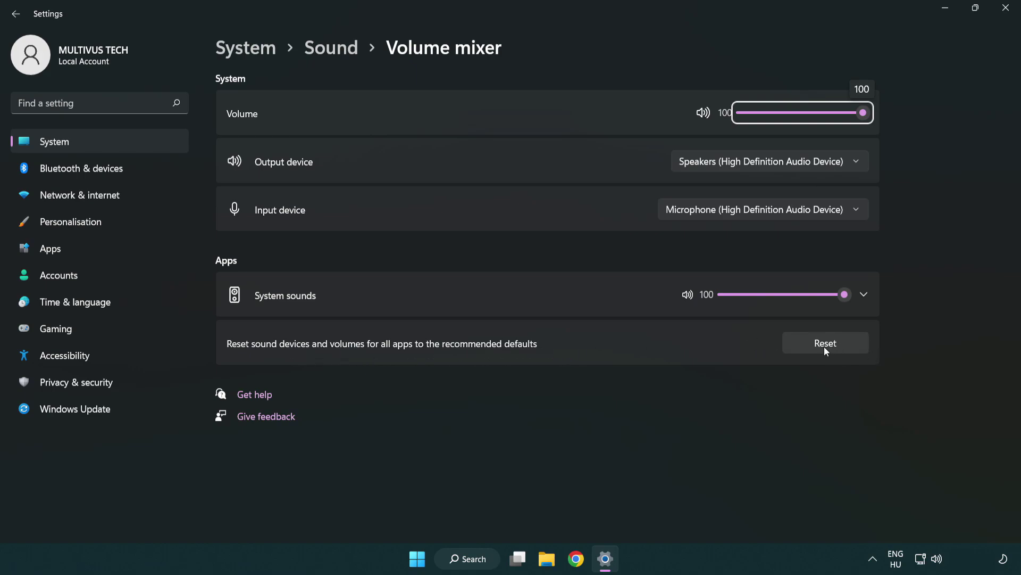
left_click(853, 346)
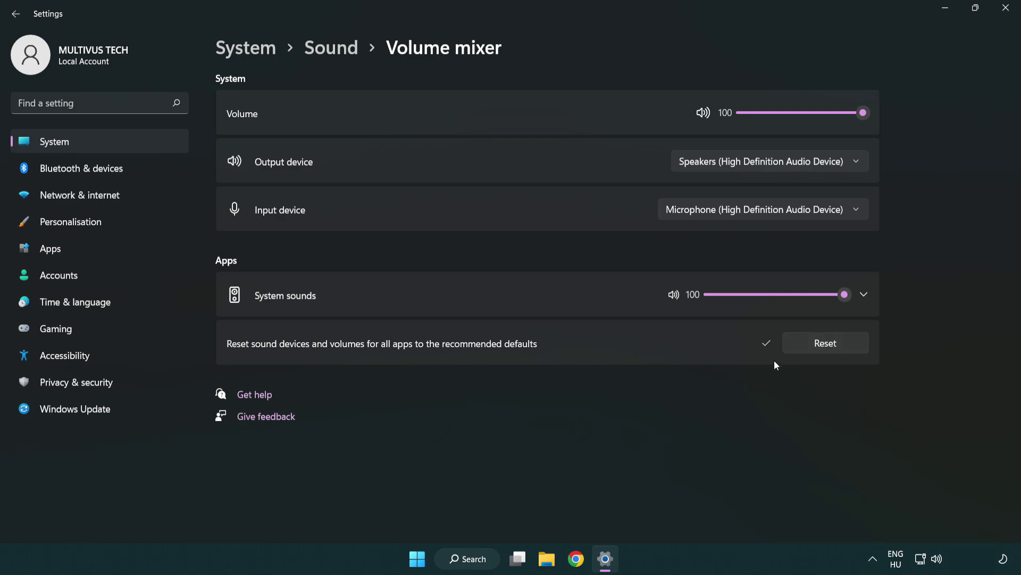
left_click(1010, 11)
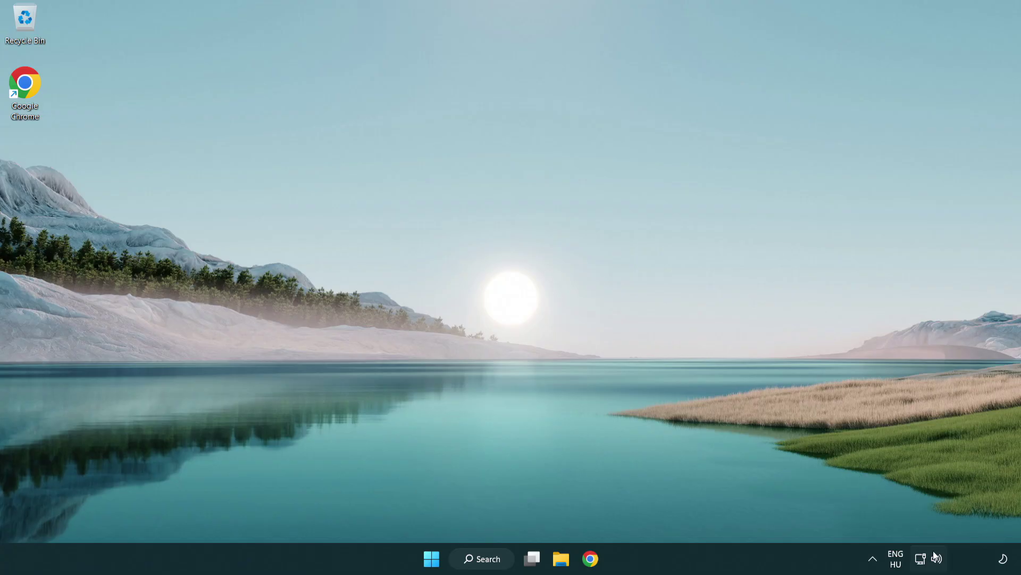
Open Sound settings from the taskbar speaker and set output volume to 100.
right_click(936, 559)
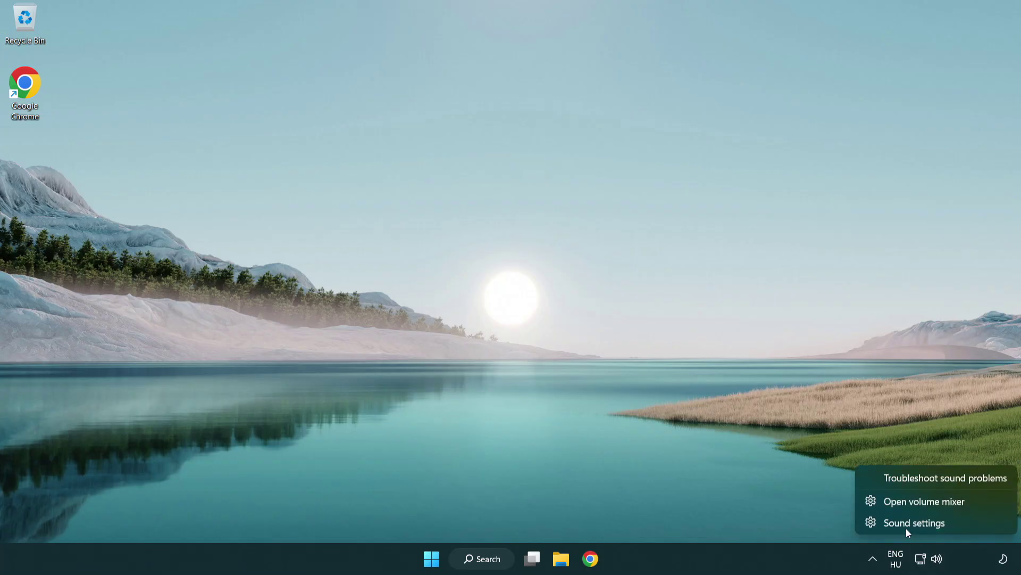
left_click(978, 526)
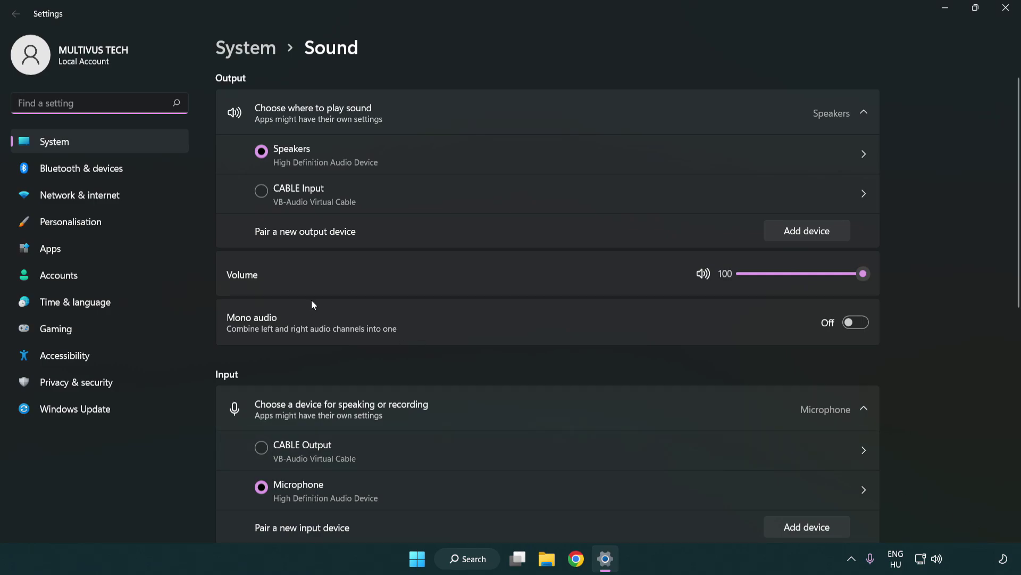
left_click_drag(823, 278, 912, 273)
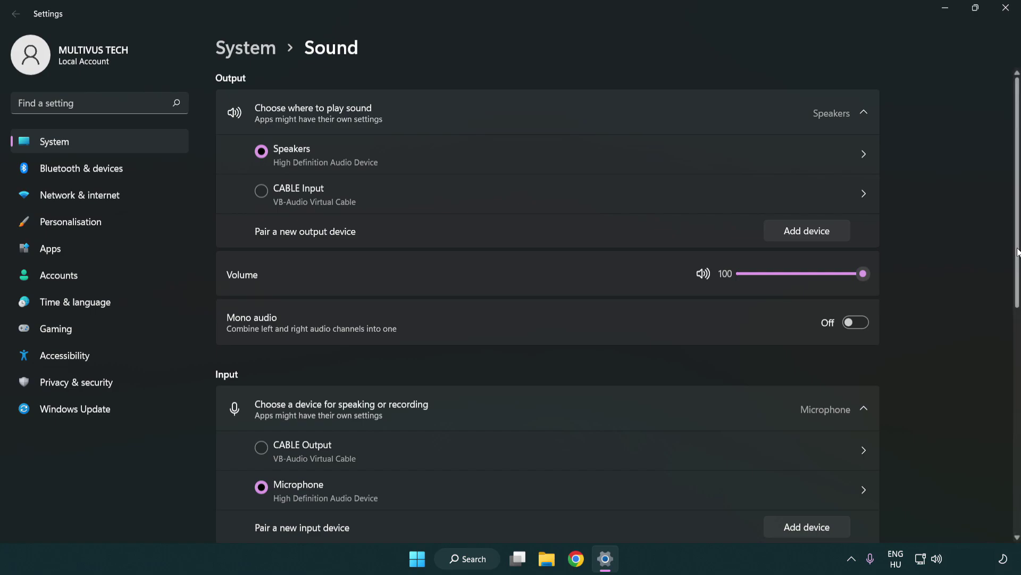
scroll(1018, 252, "down", 6)
scroll(595, 347, "down", 2)
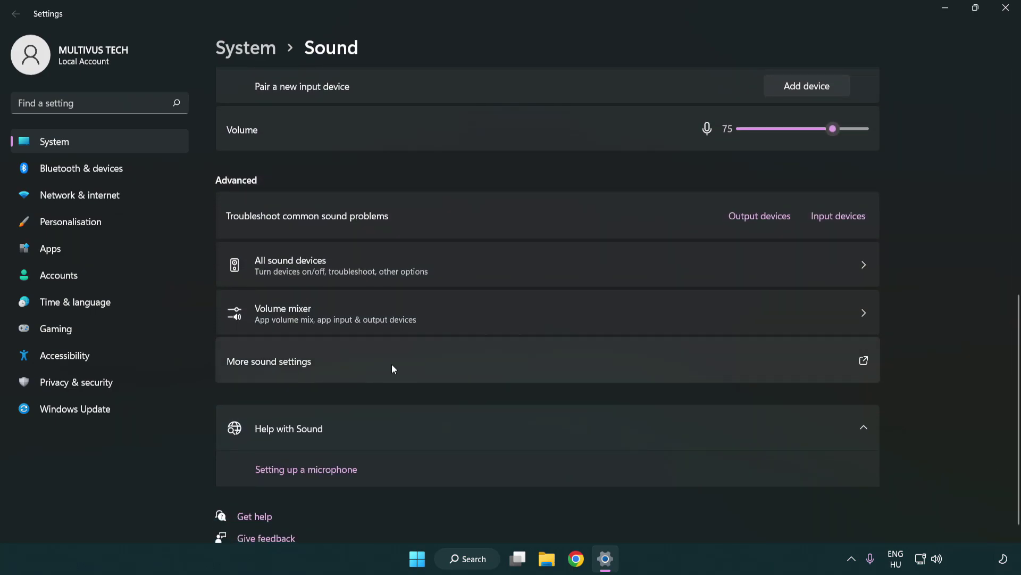
In the classic Sound panel, disable the CABLE Input playback device, keeping Speakers as default.
left_click(392, 364)
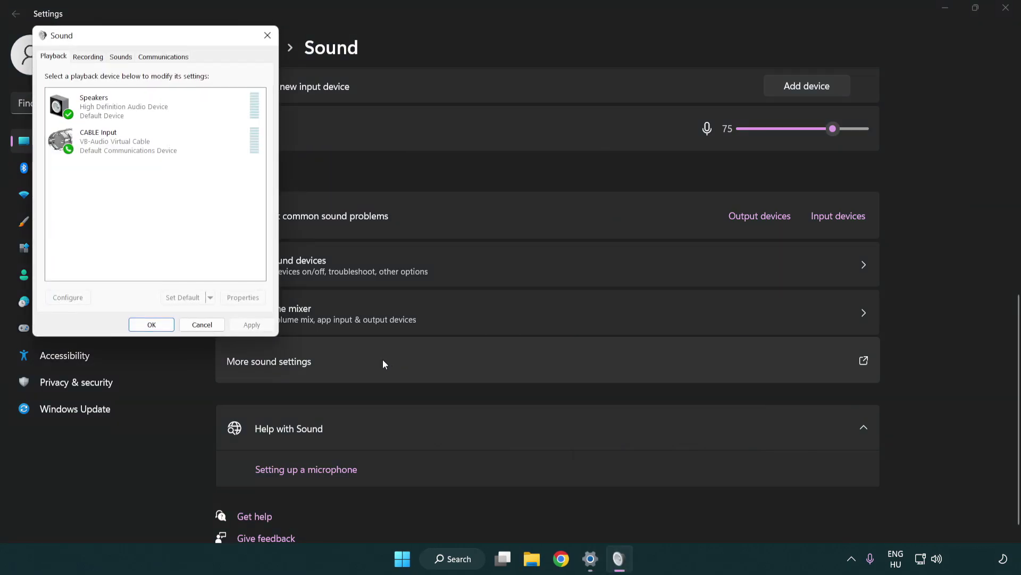
left_click_drag(184, 42, 524, 133)
left_click(492, 245)
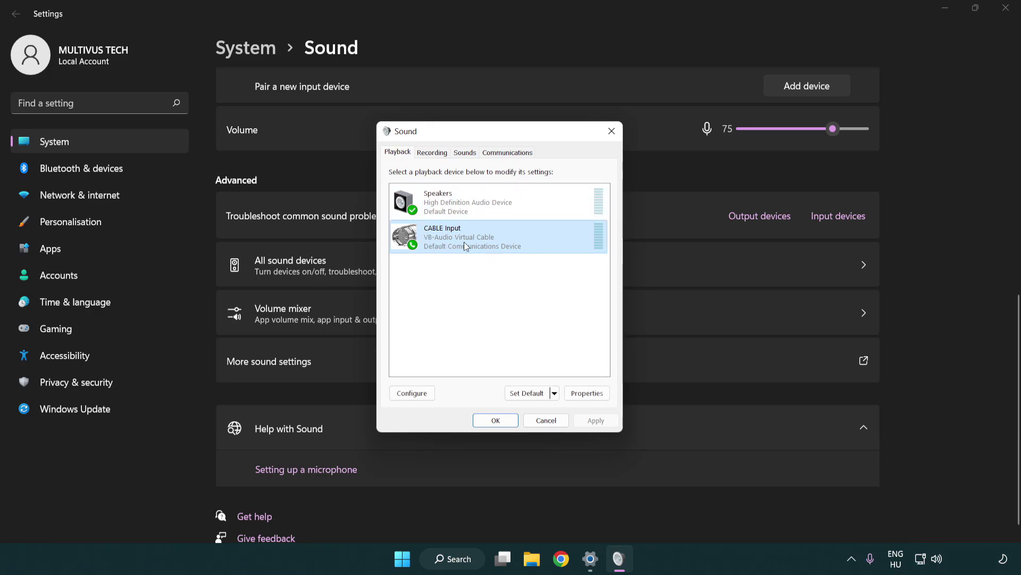
right_click(464, 246)
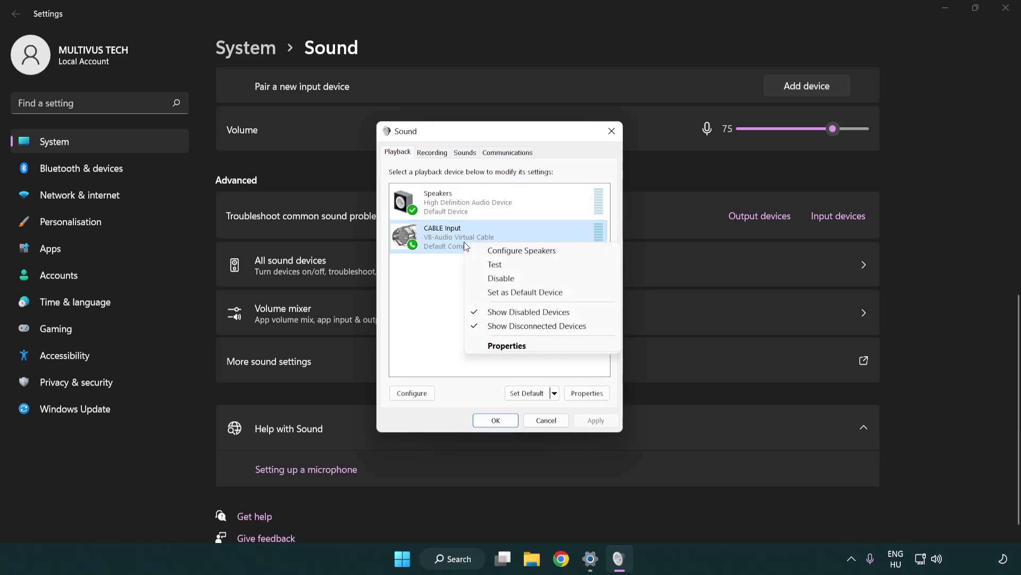
left_click(528, 278)
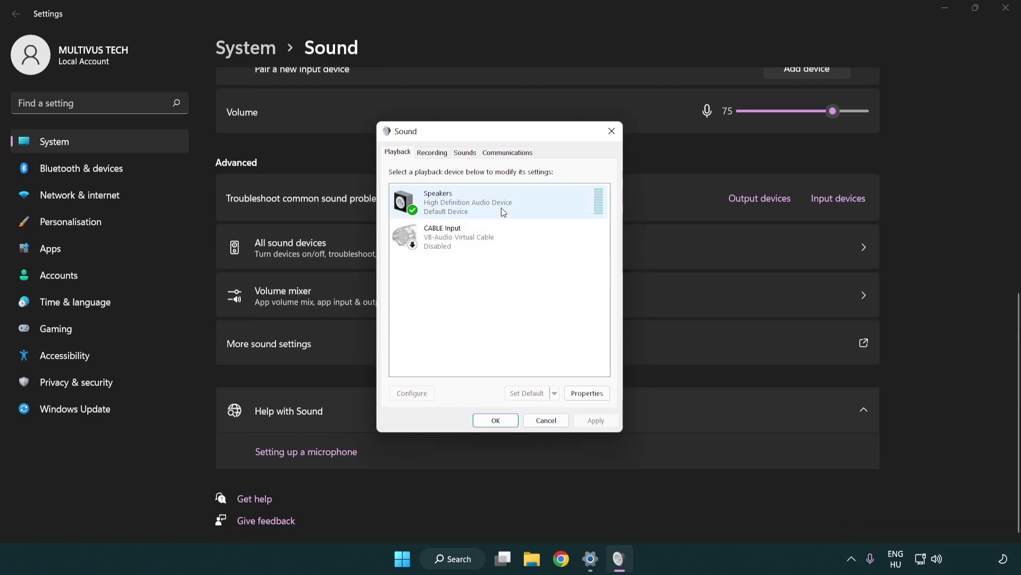
right_click(521, 204)
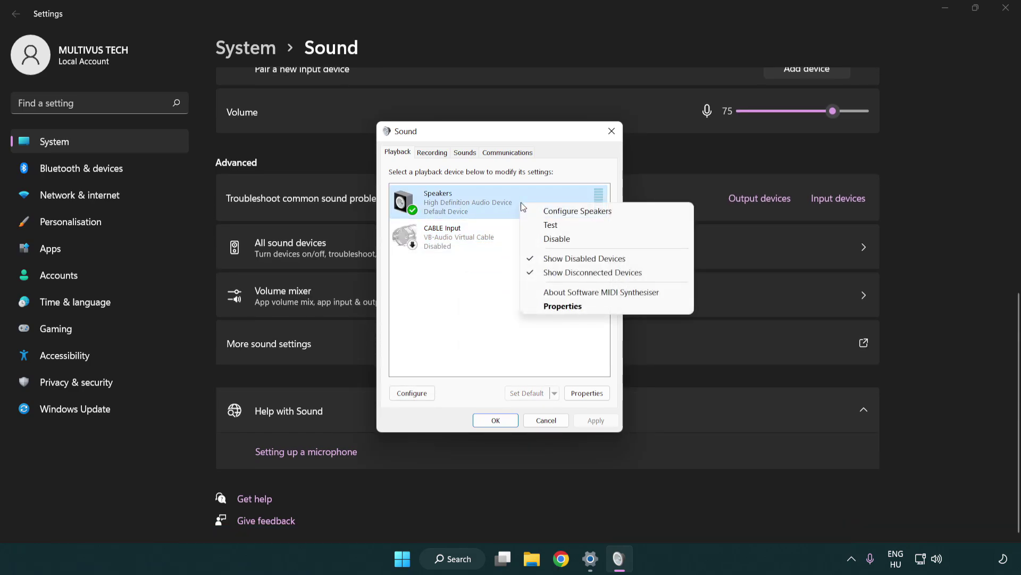
Configure Speakers as 7.1 Surround with full-range front and surround speakers.
left_click(562, 213)
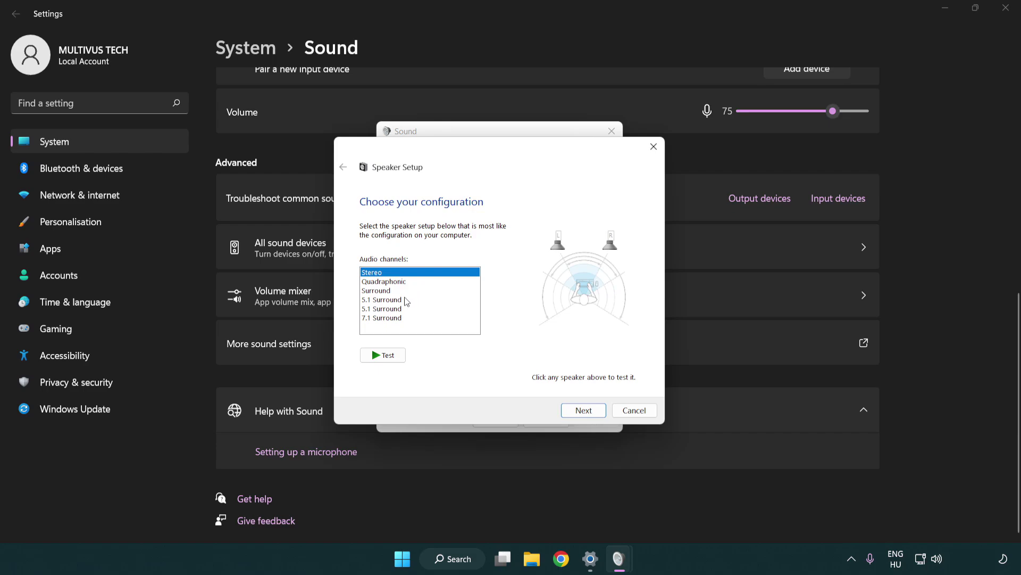
left_click(408, 299)
left_click(405, 317)
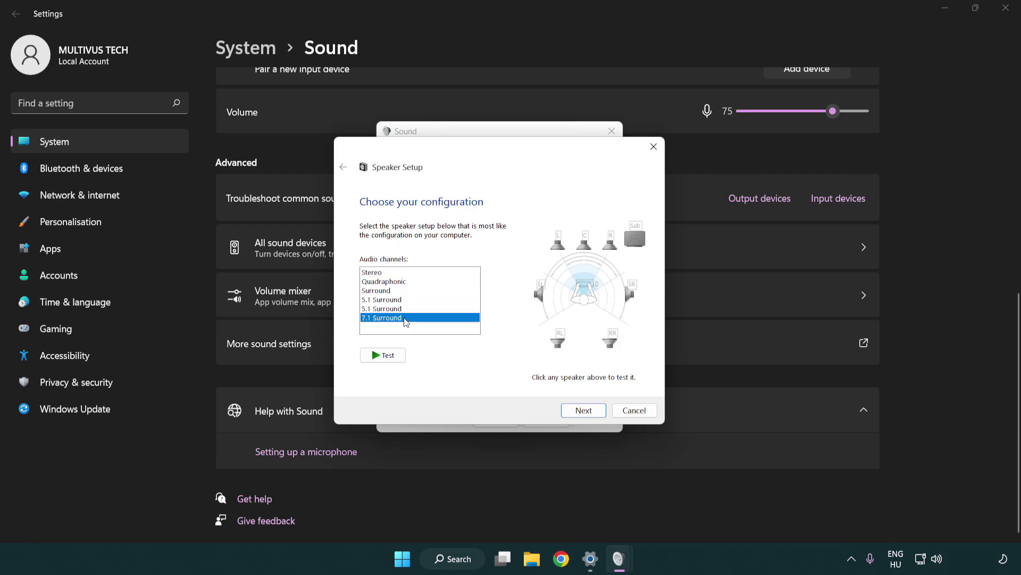
left_click(583, 410)
left_click(580, 412)
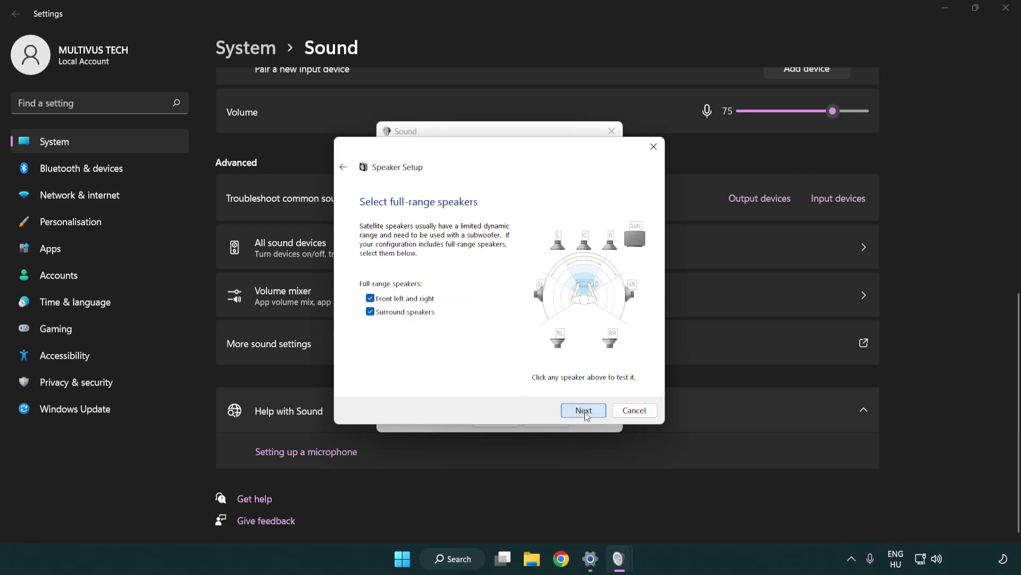
left_click(585, 413)
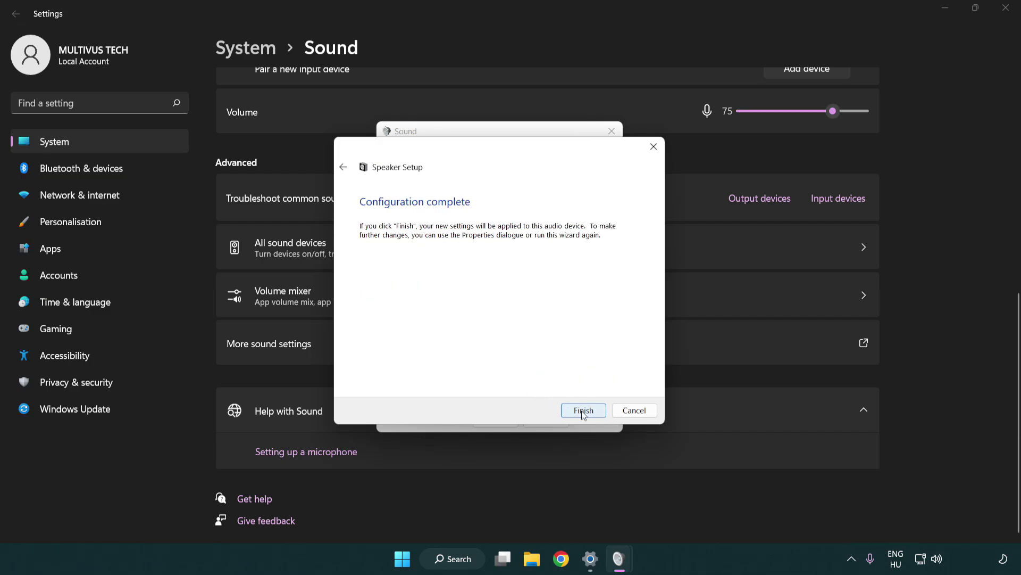
left_click(585, 412)
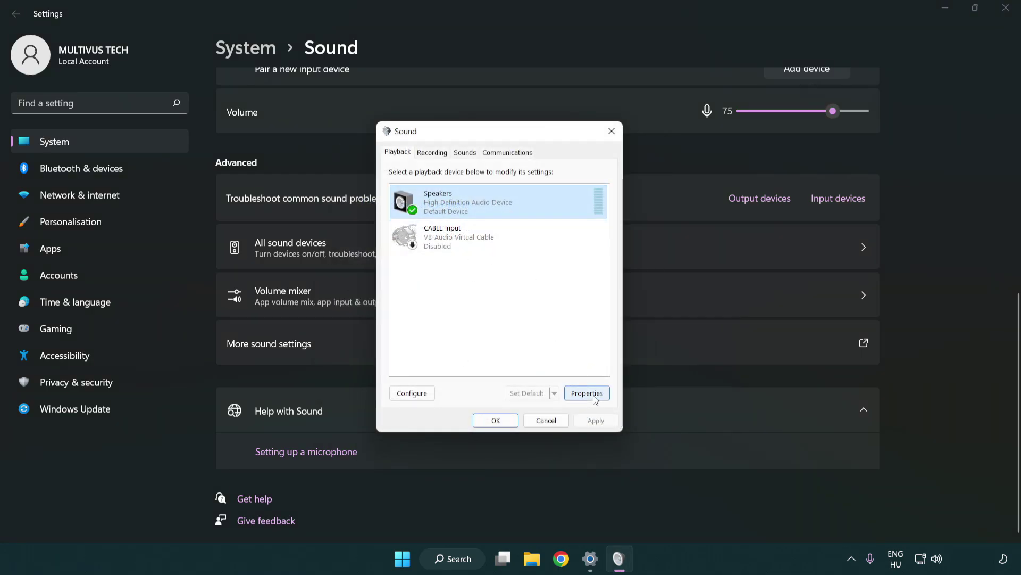
Open Speakers Properties and turn off all audio enhancements.
left_click(594, 396)
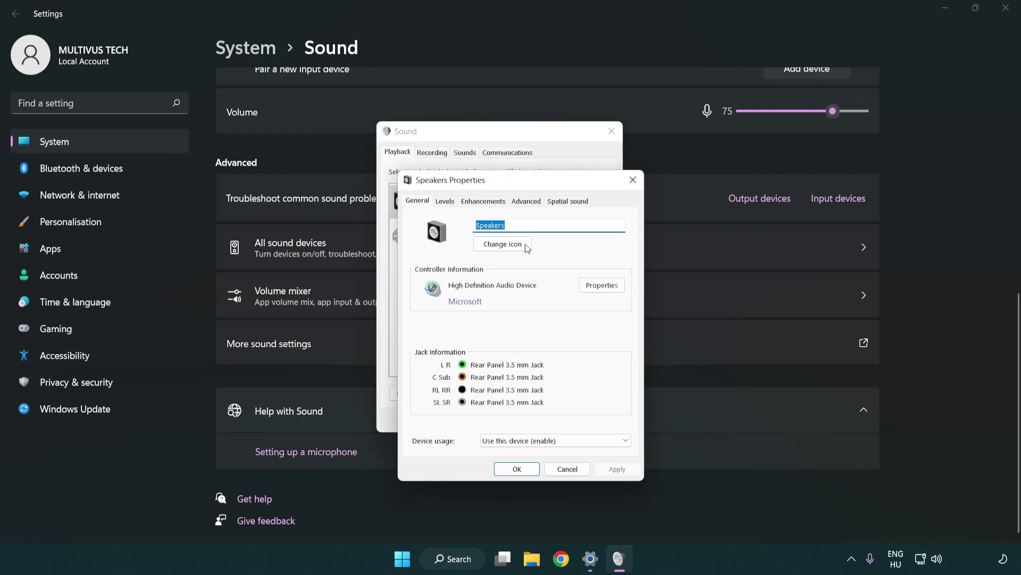
left_click_drag(515, 178, 497, 140)
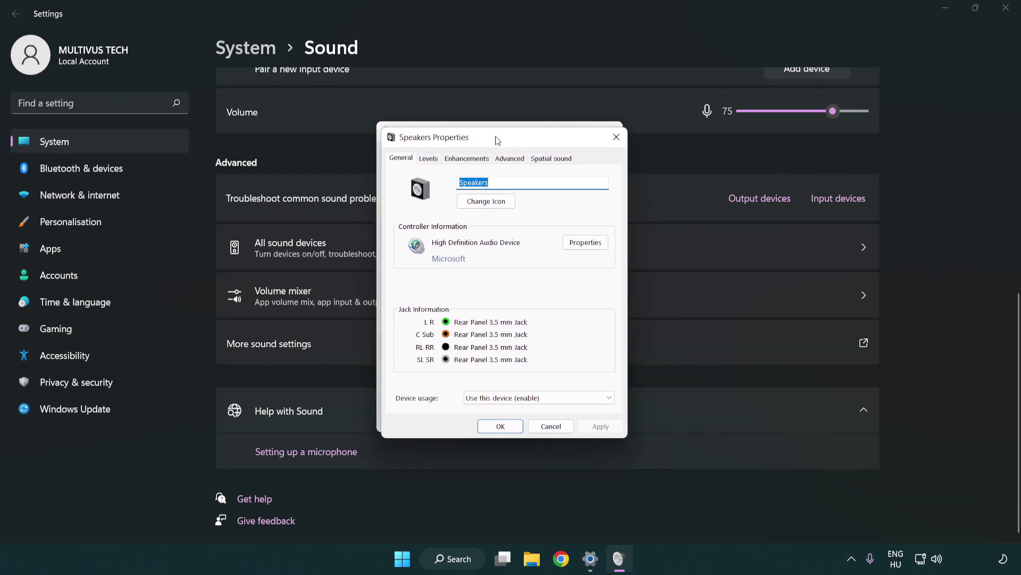
left_click(471, 158)
left_click(403, 213)
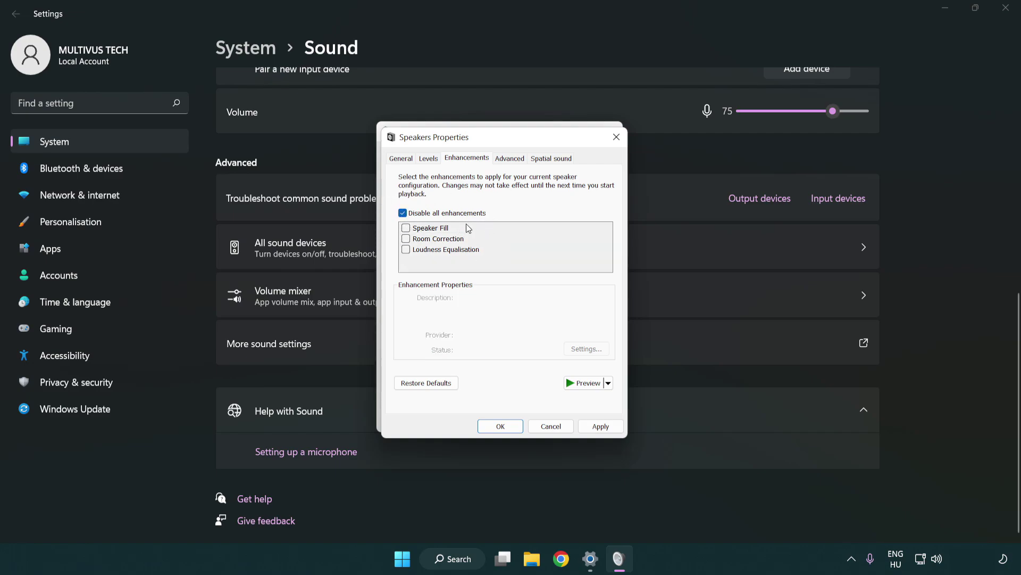
Set the default format to 16 bit, 48000 Hz (DVD Quality), apply it, and close both dialogs.
left_click(512, 159)
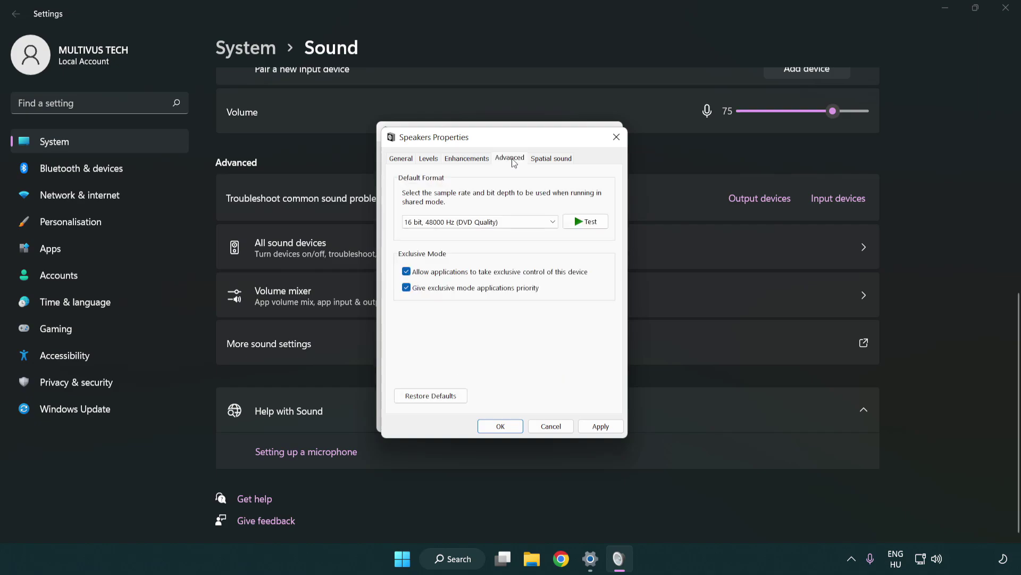
left_click(456, 222)
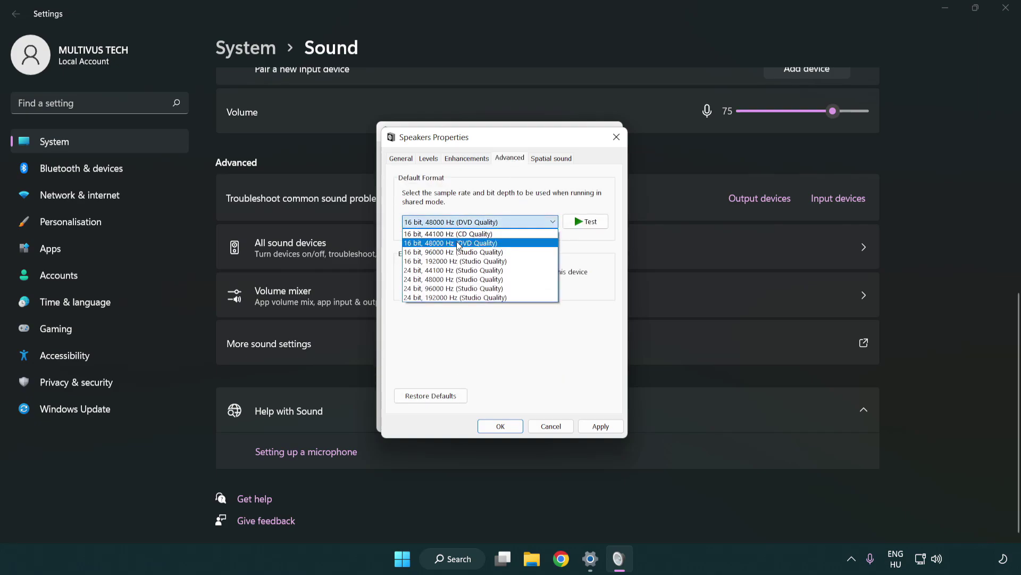
left_click(458, 243)
left_click(598, 427)
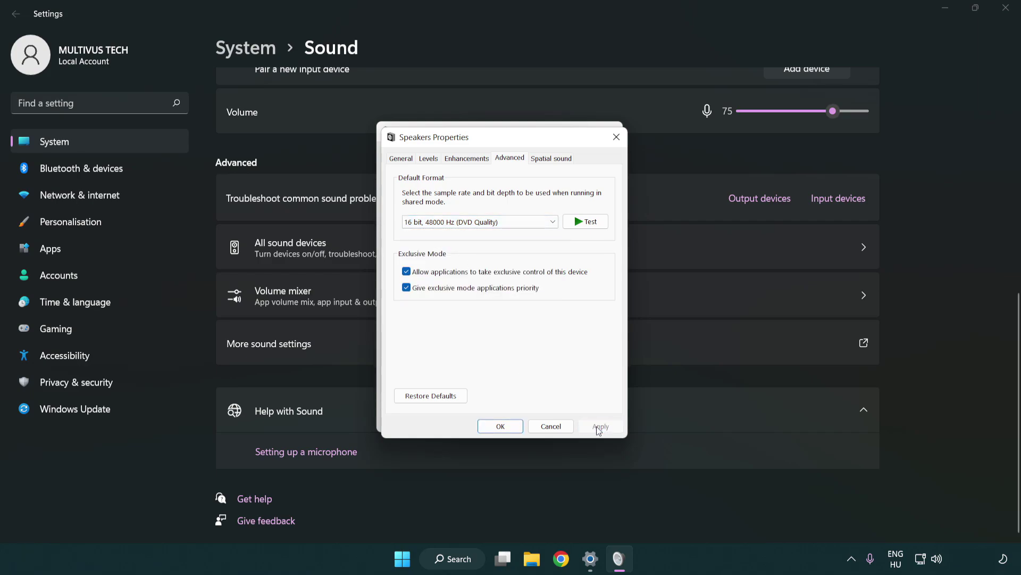
left_click(502, 428)
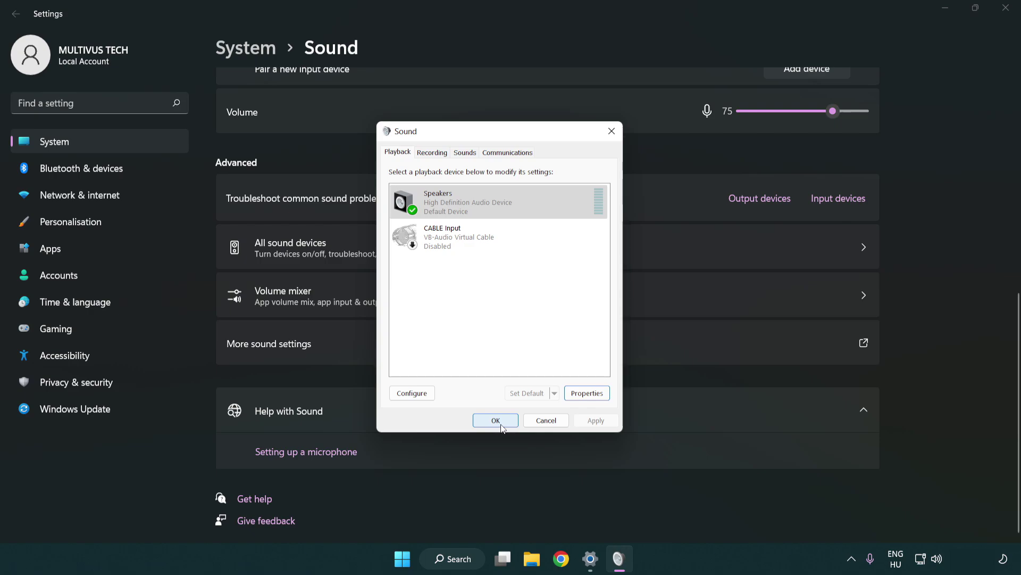
left_click(497, 423)
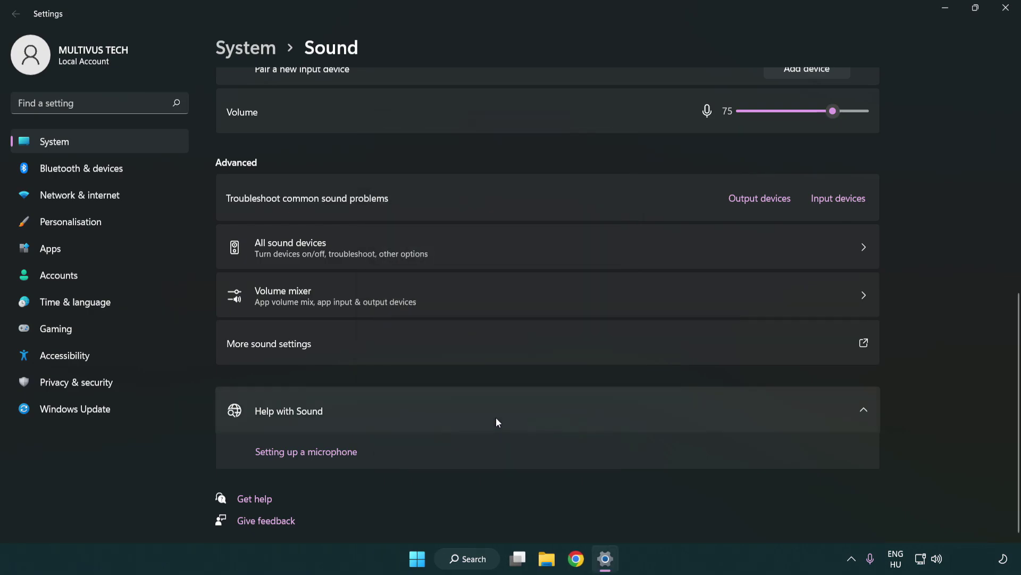
Close Settings and search Windows for 'device manager'.
left_click(1006, 8)
left_click(432, 560)
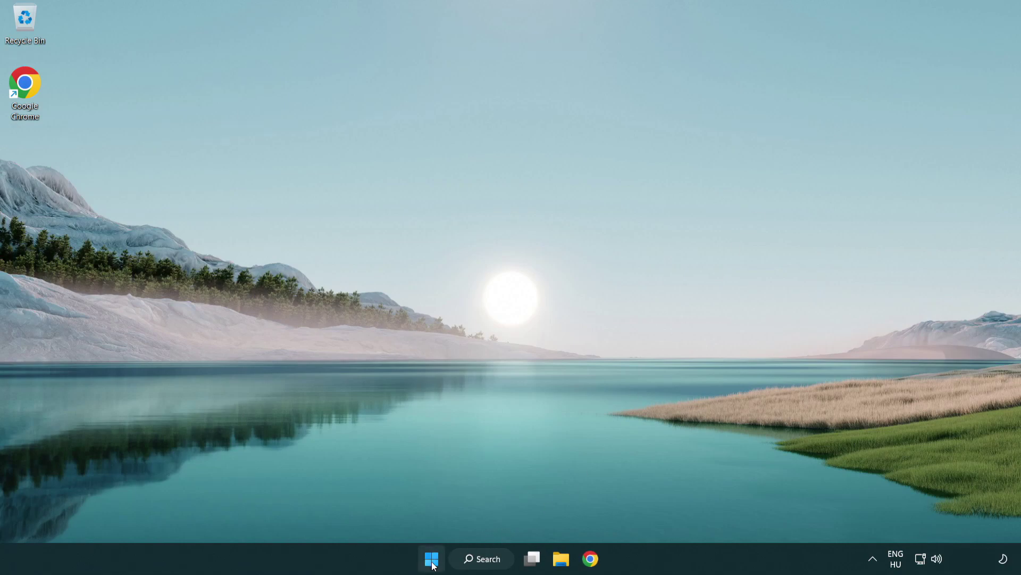
left_click(676, 514)
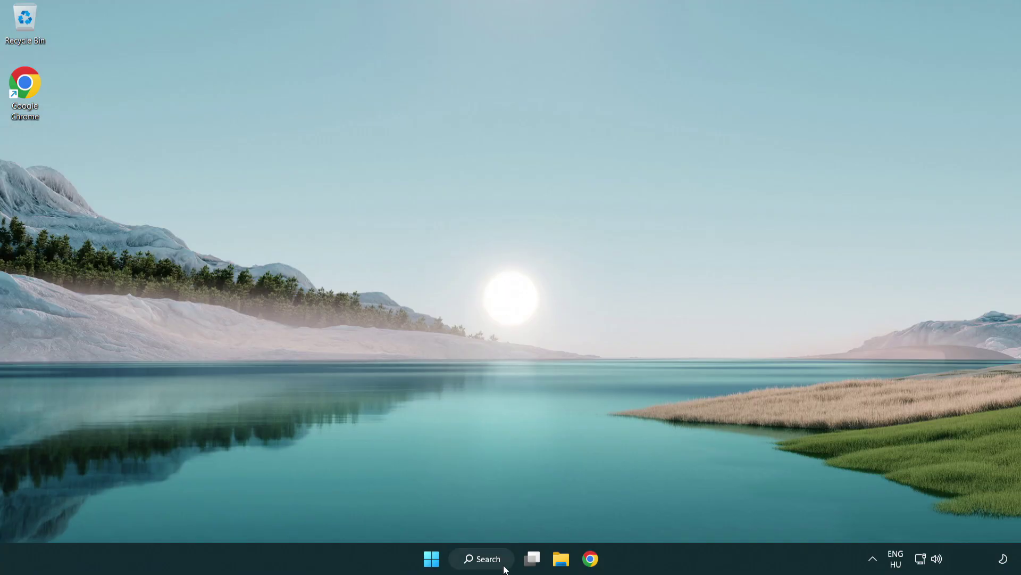
left_click(493, 567)
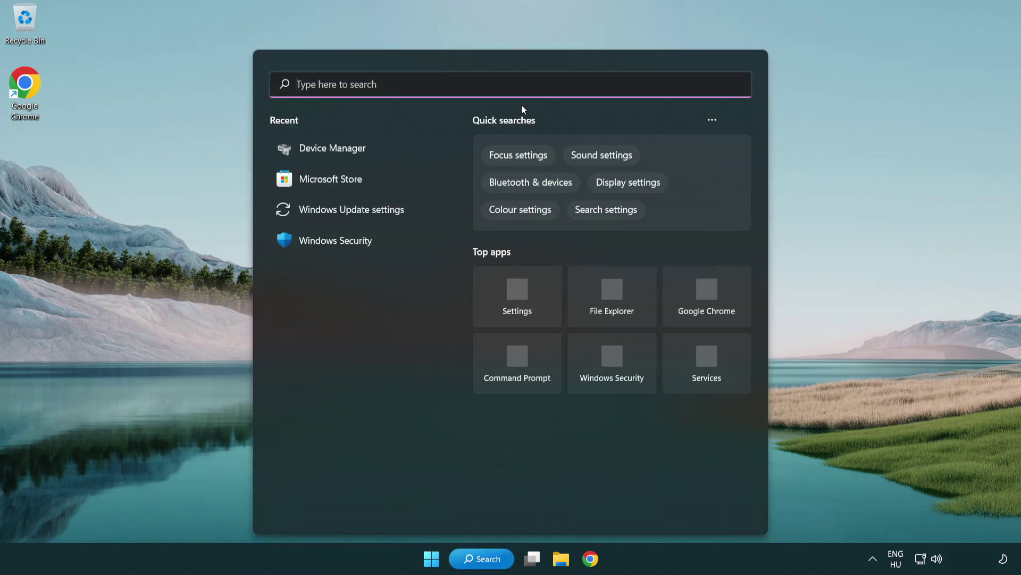
type("device manager")
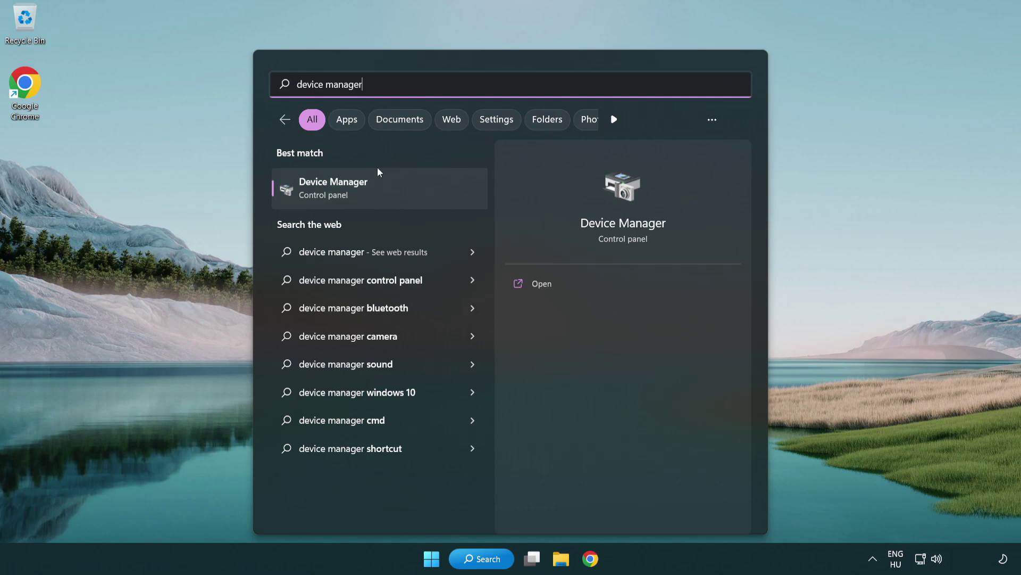
Open Device Manager and bring up actions for High Definition Audio Device under Sound, video and game controllers.
left_click(419, 198)
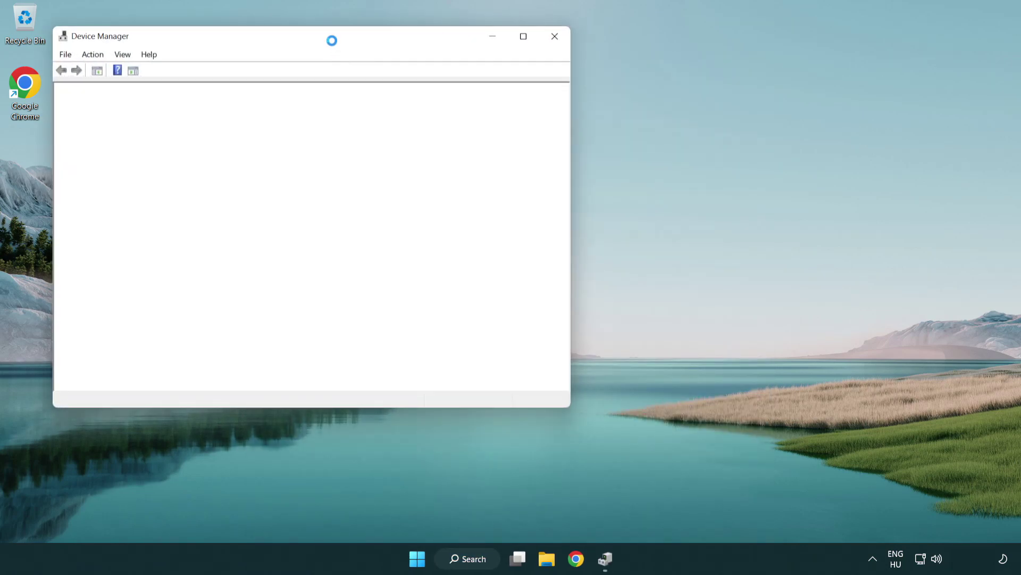
left_click_drag(322, 35, 514, 95)
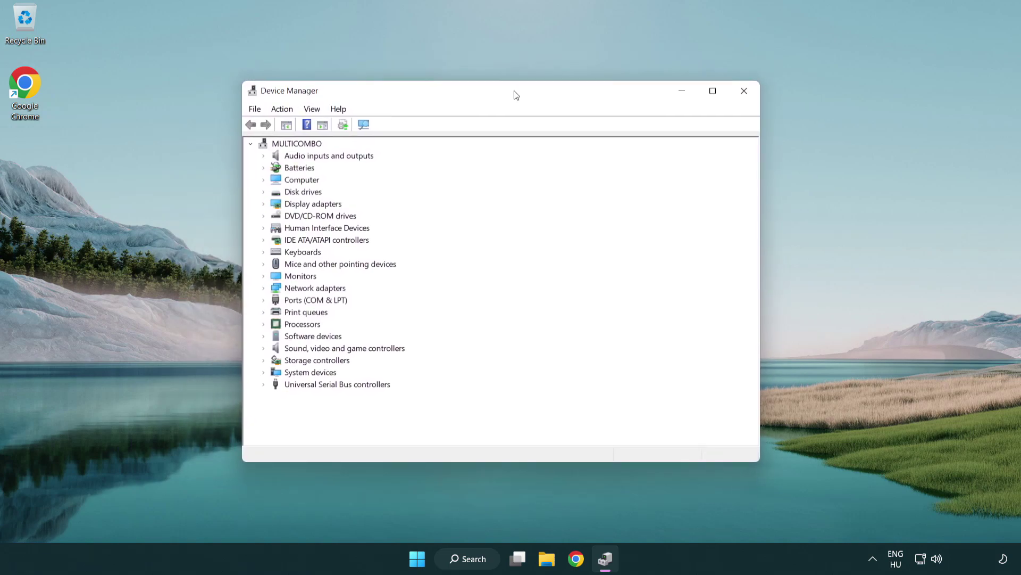
left_click(287, 350)
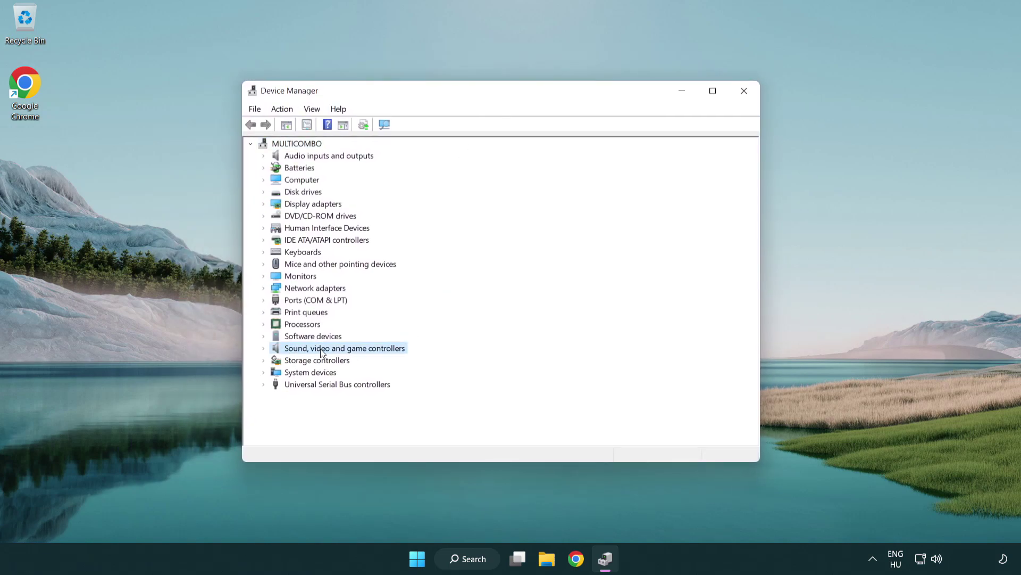
left_click(264, 349)
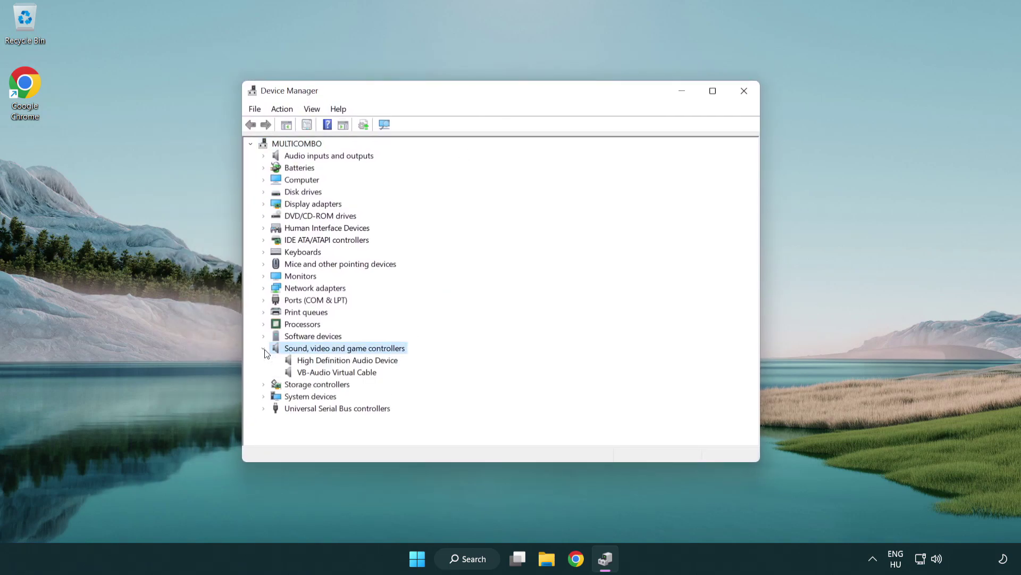
left_click(318, 362)
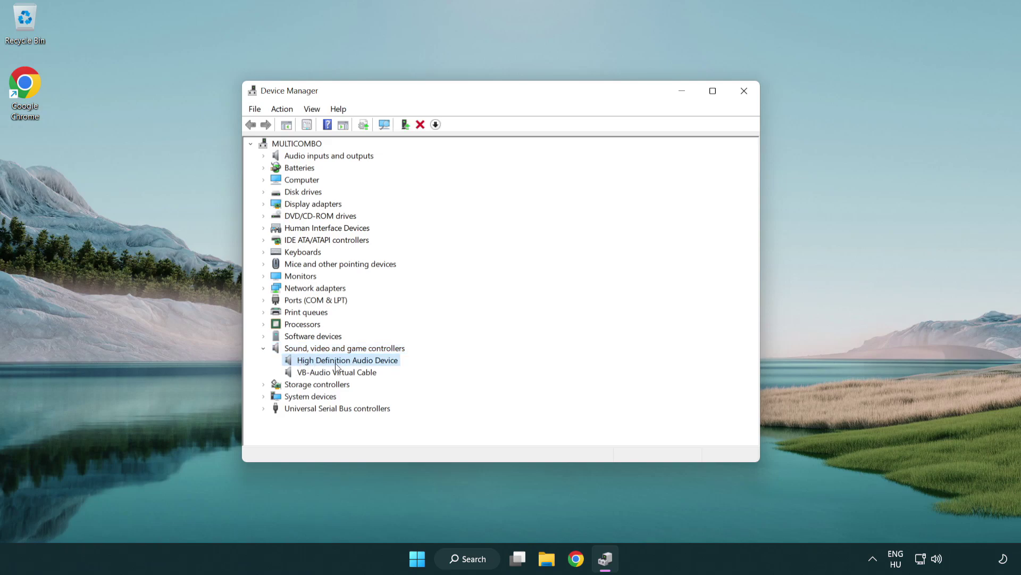
right_click(358, 363)
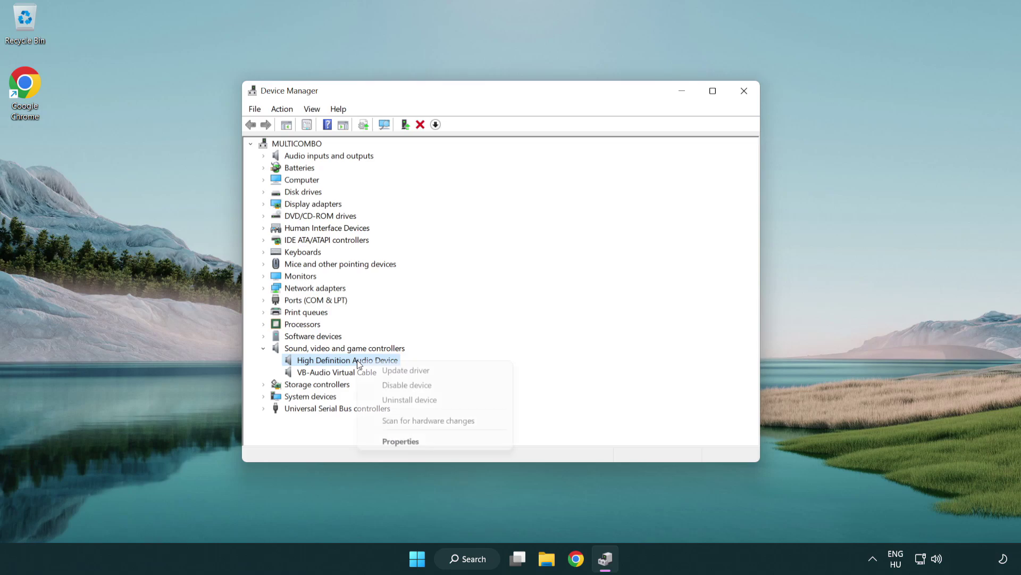
Reinstall the High Definition Audio Device driver by picking it from the compatible driver list.
left_click(440, 369)
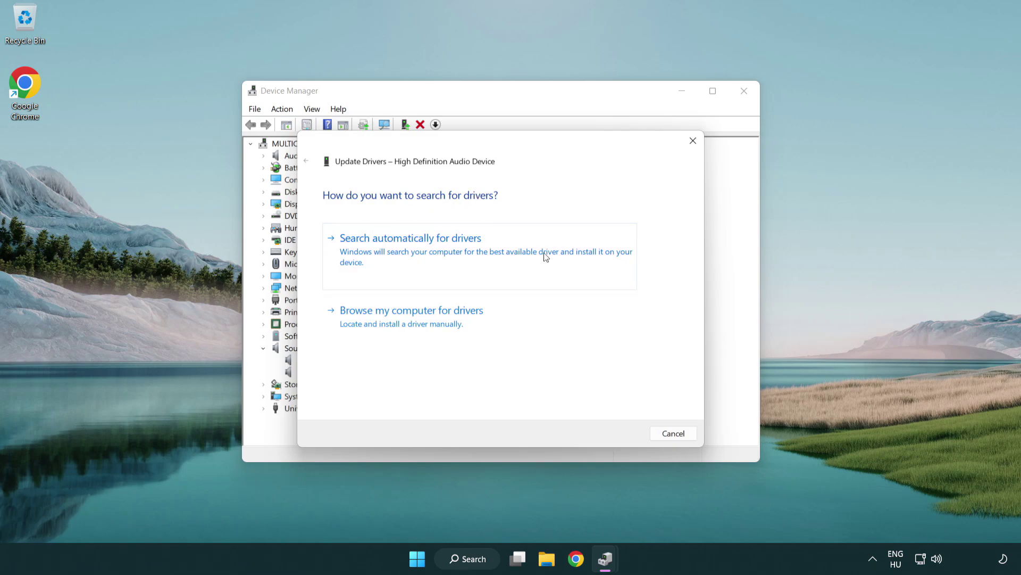
left_click(414, 334)
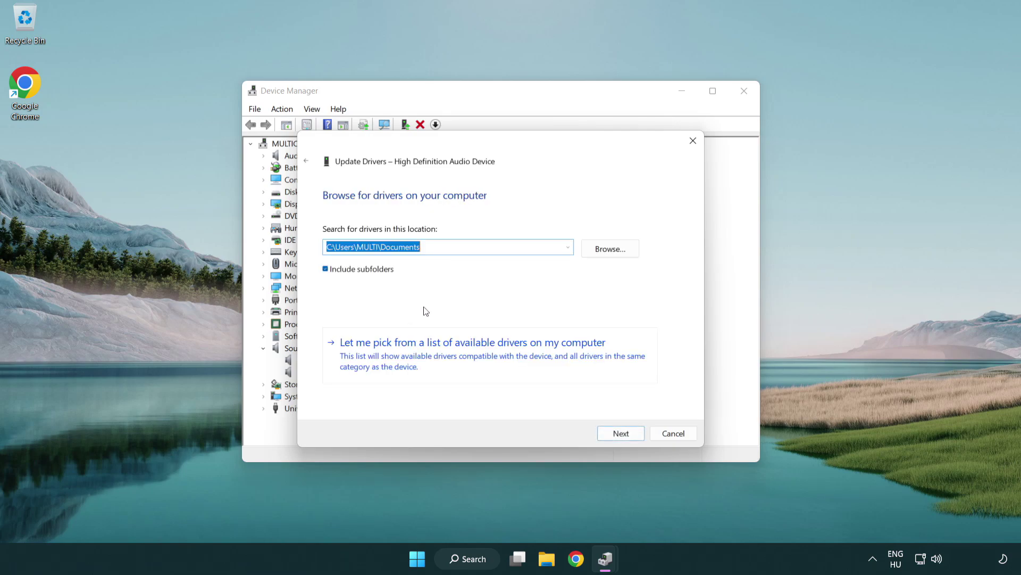
left_click(492, 362)
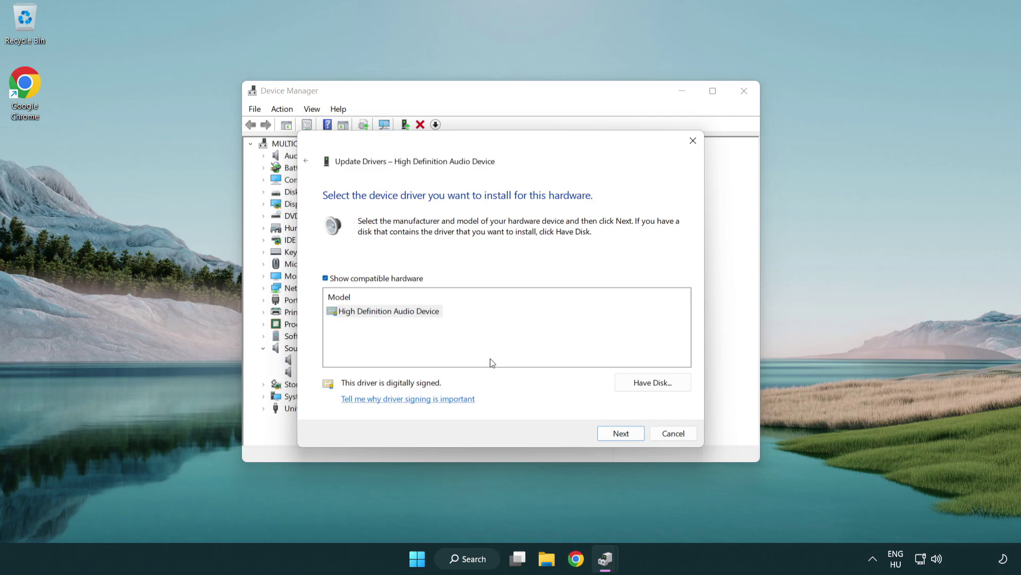
left_click(328, 312)
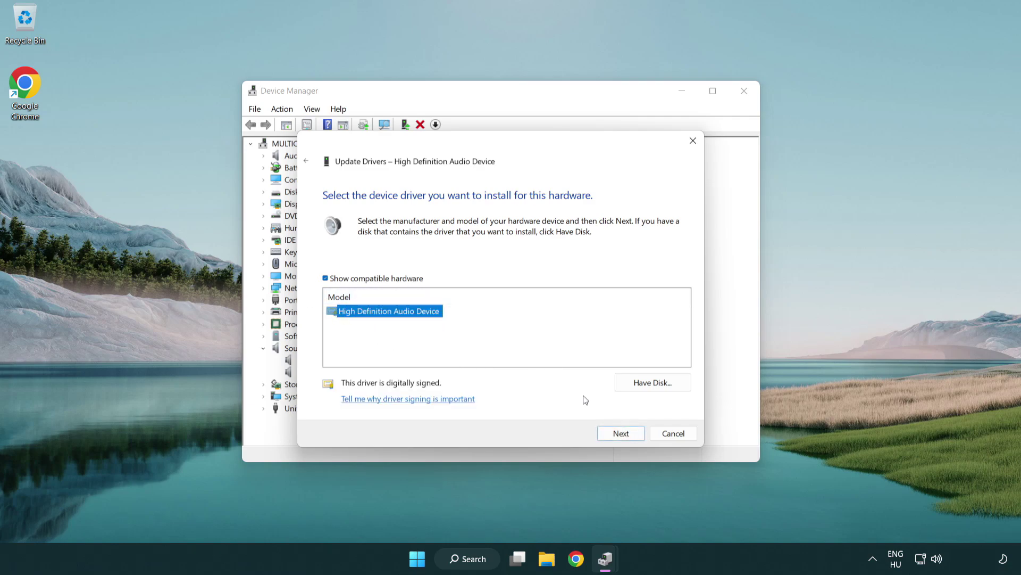
left_click(633, 437)
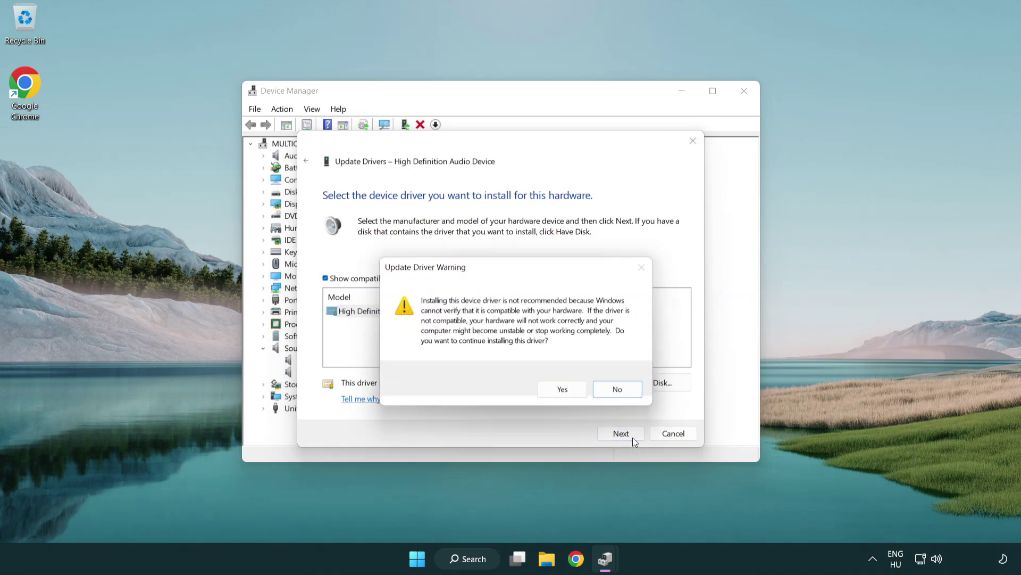
left_click(563, 390)
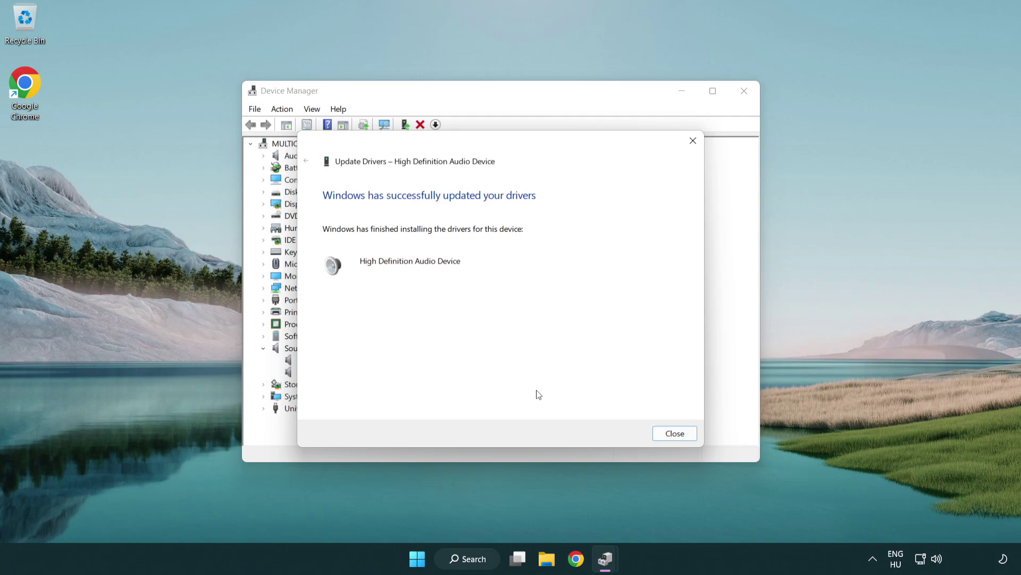
Close the driver wizard and Device Manager, then bring up the Start menu power options.
left_click(676, 434)
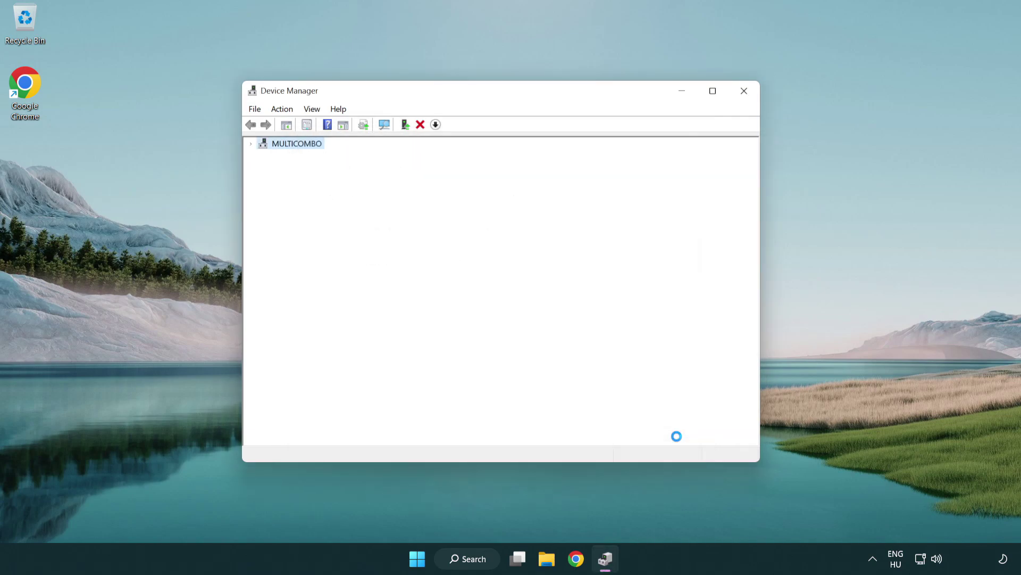
left_click(745, 93)
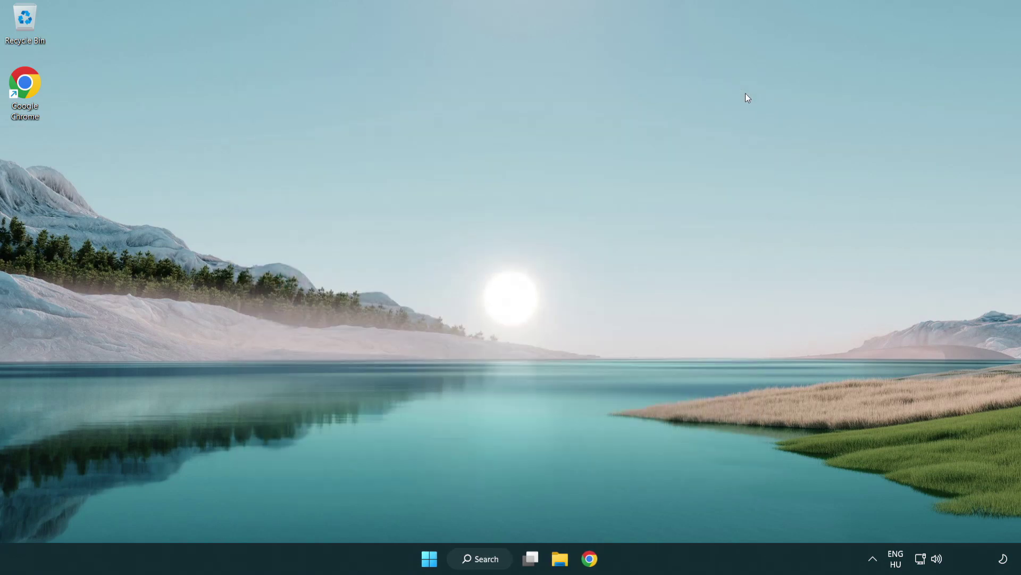
left_click(432, 557)
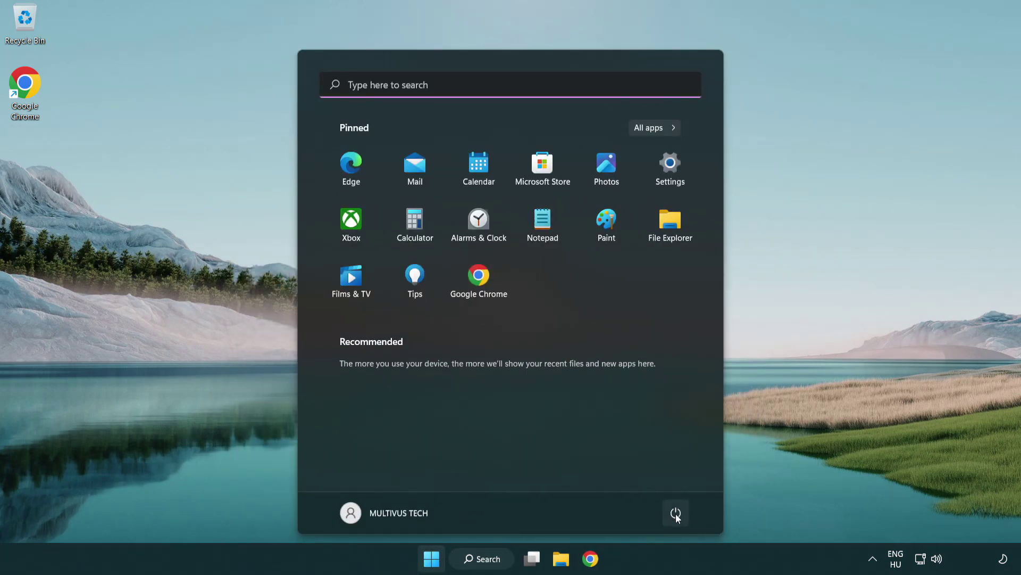
left_click(675, 512)
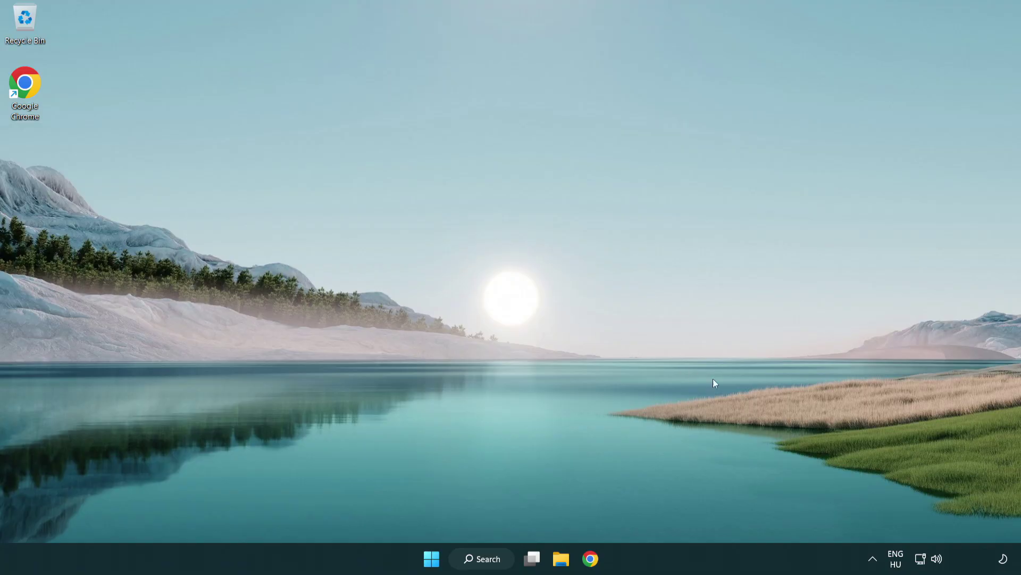
Launch the Playing Audio troubleshooter from the taskbar speaker icon to detect sound problems.
right_click(938, 558)
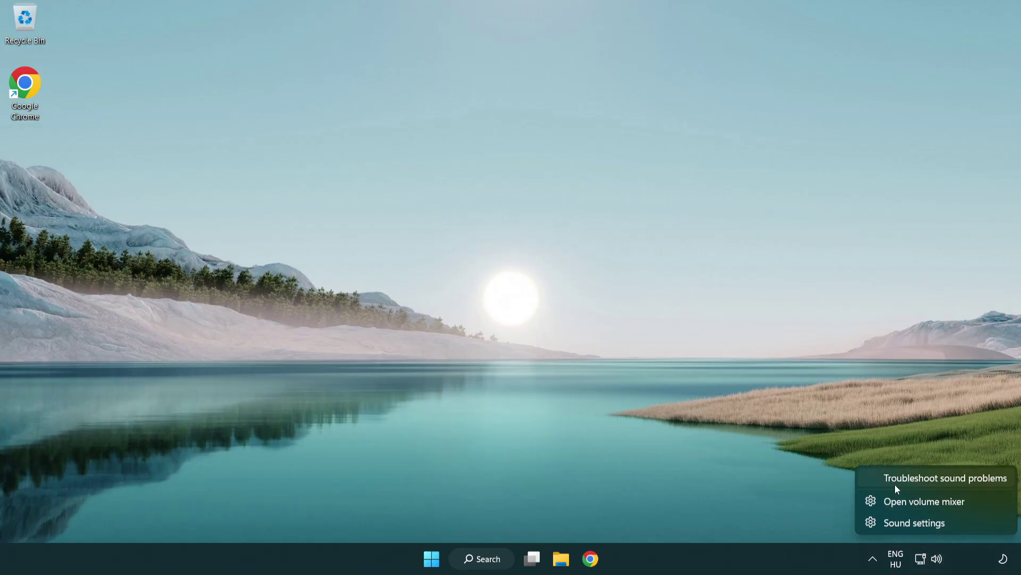
left_click(933, 483)
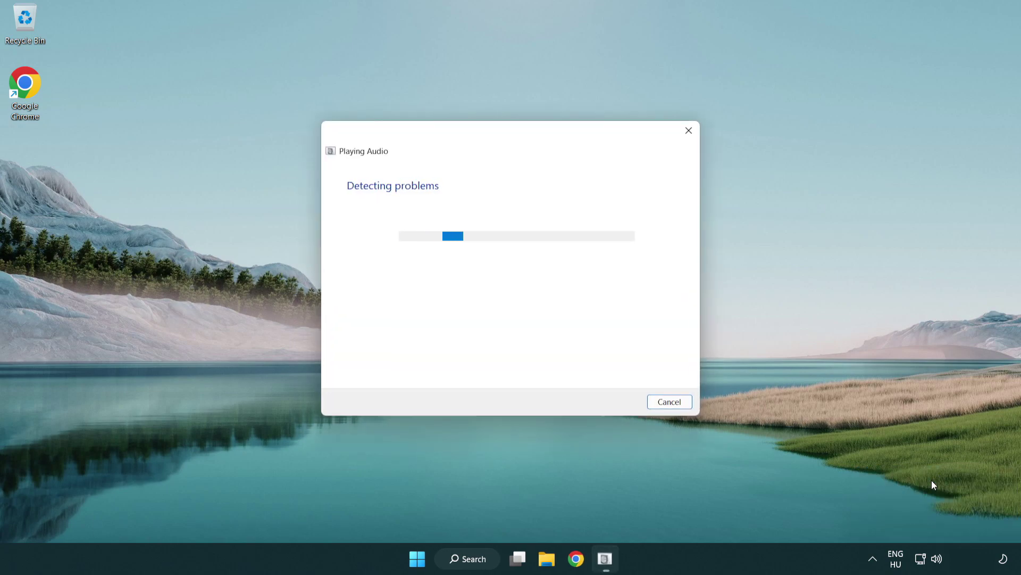